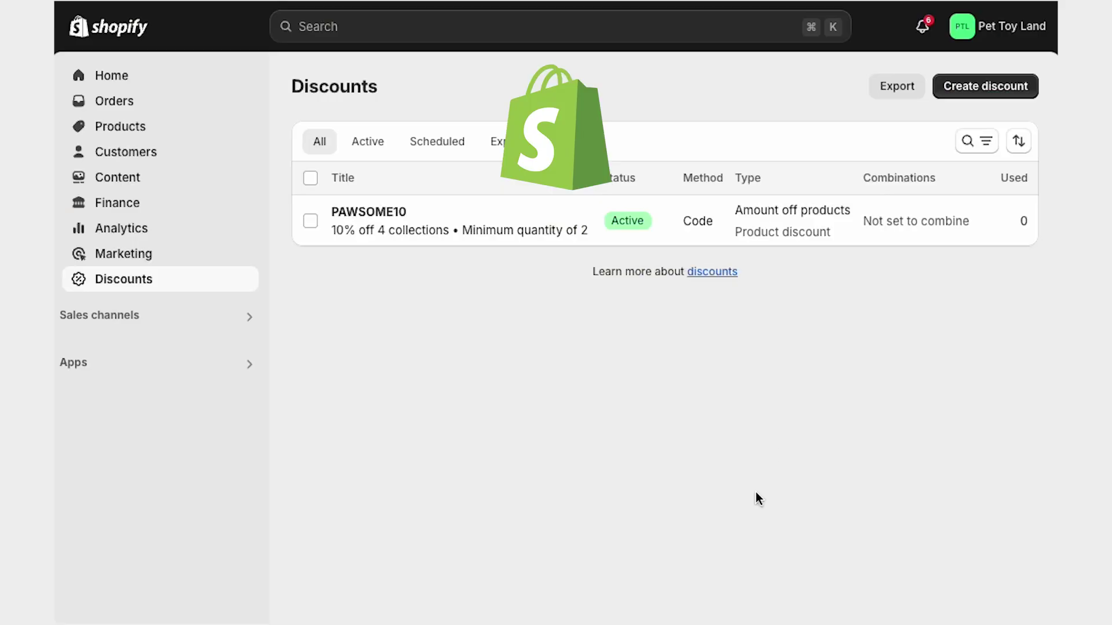
# - Bring up Shopify's Select discount type dialog with Create discount
pyautogui.click(975, 91)
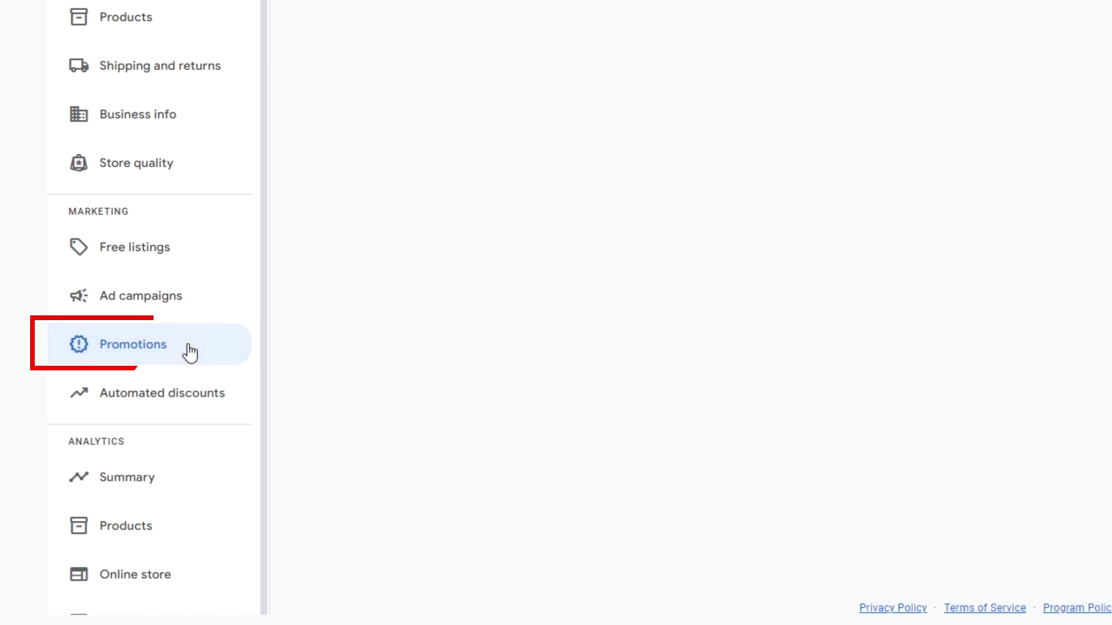
# - Create a new promotion and set its country to United States
pyautogui.click(413, 268)
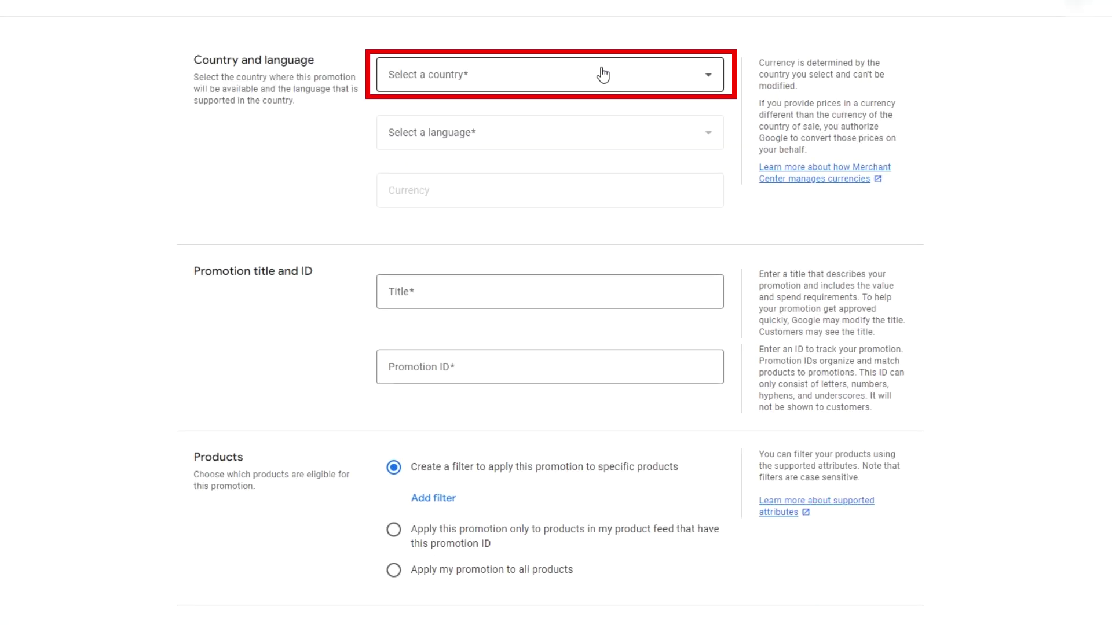
pyautogui.click(601, 74)
pyautogui.scroll(-1, 612, 176)
pyautogui.scroll(-2, 614, 186)
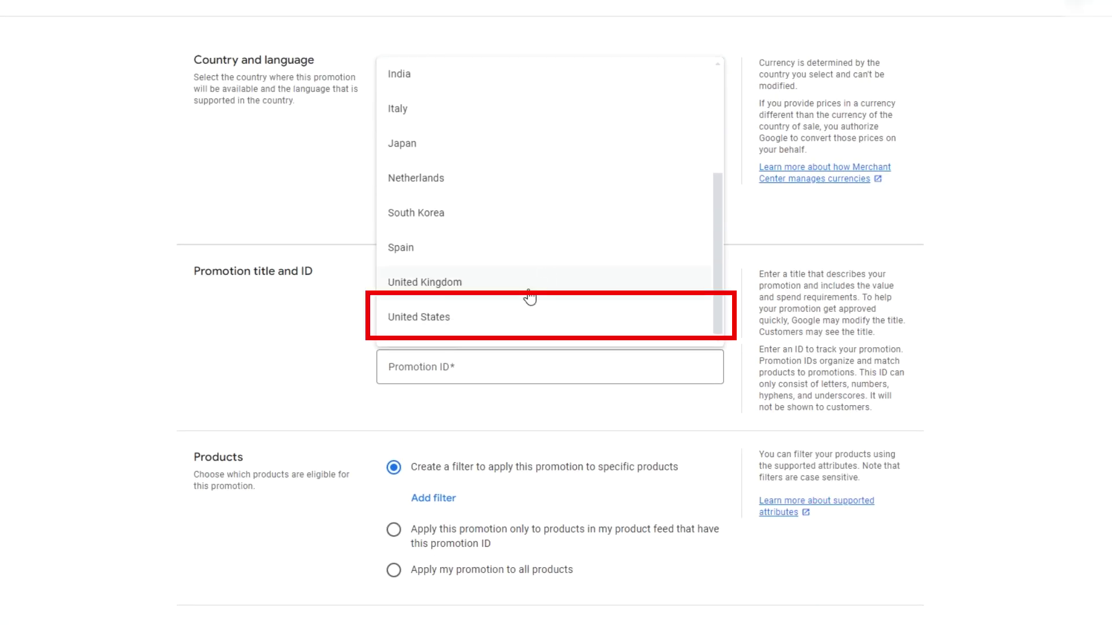
pyautogui.click(509, 317)
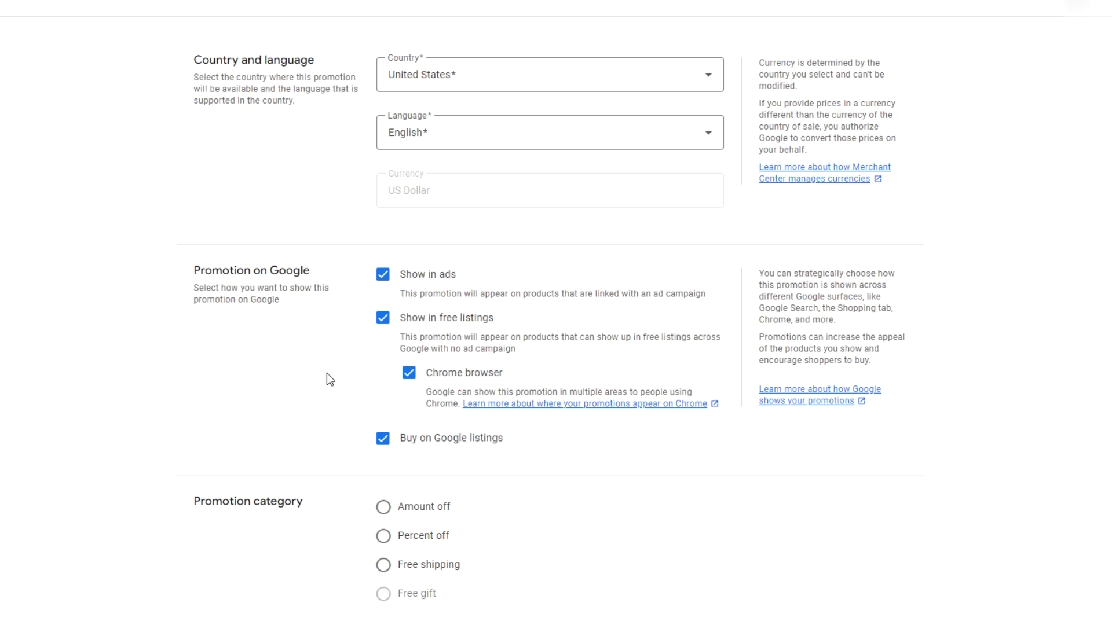
pyautogui.scroll(-4, 326, 373)
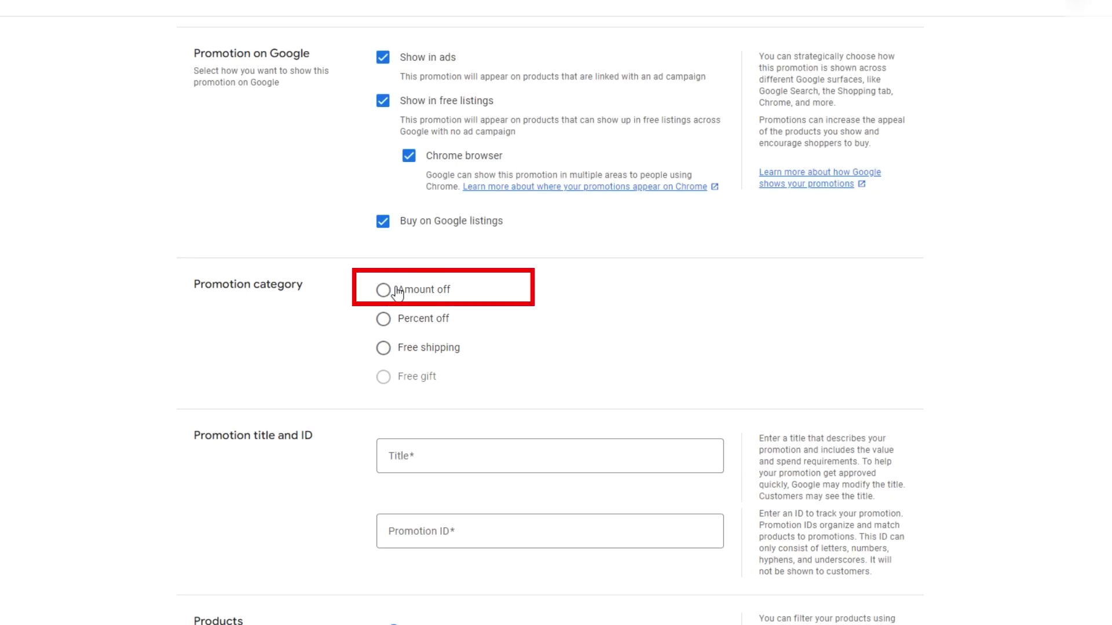
# - Choose Amount off with a $100 discount and a $1,000 minimum purchase
pyautogui.click(383, 290)
pyautogui.scroll(-4, 440, 347)
pyautogui.click(493, 412)
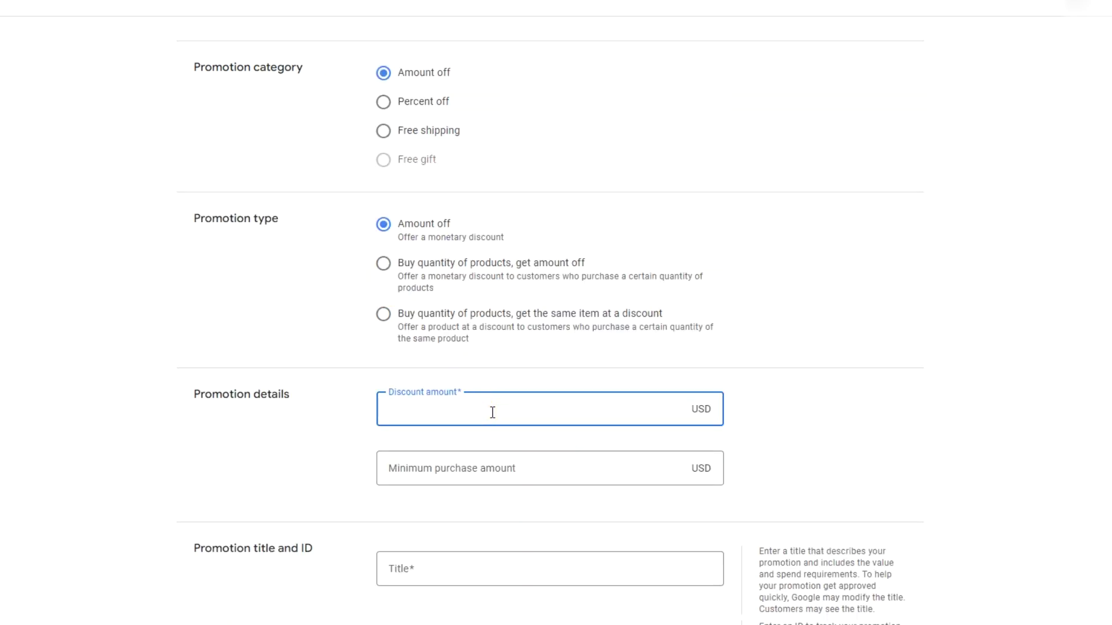
pyautogui.click(486, 472)
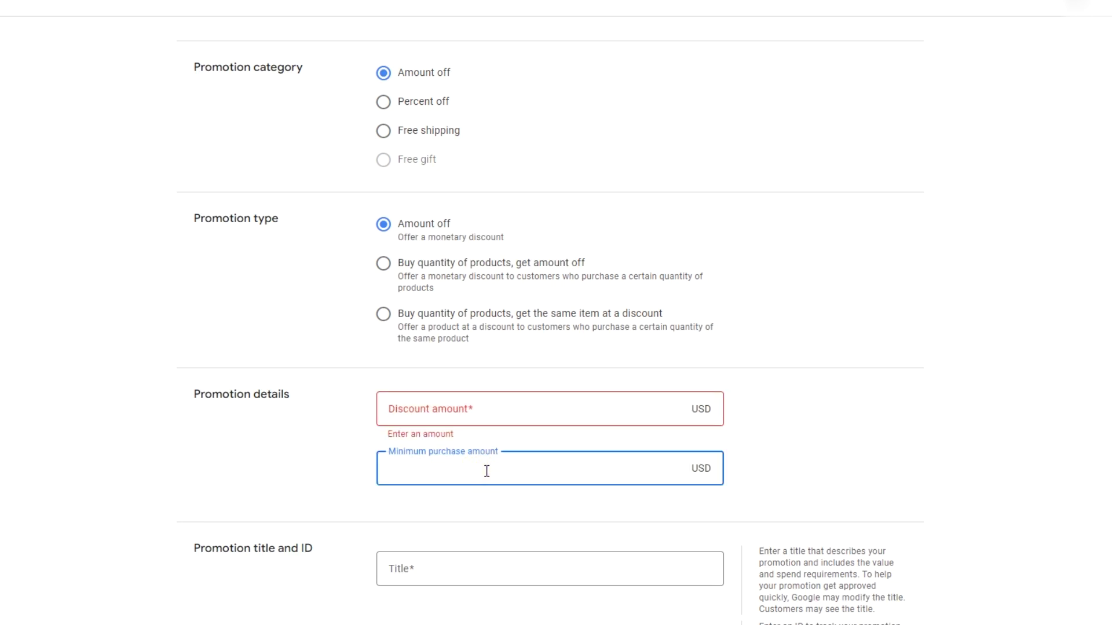
pyautogui.click(502, 411)
pyautogui.write('$100')
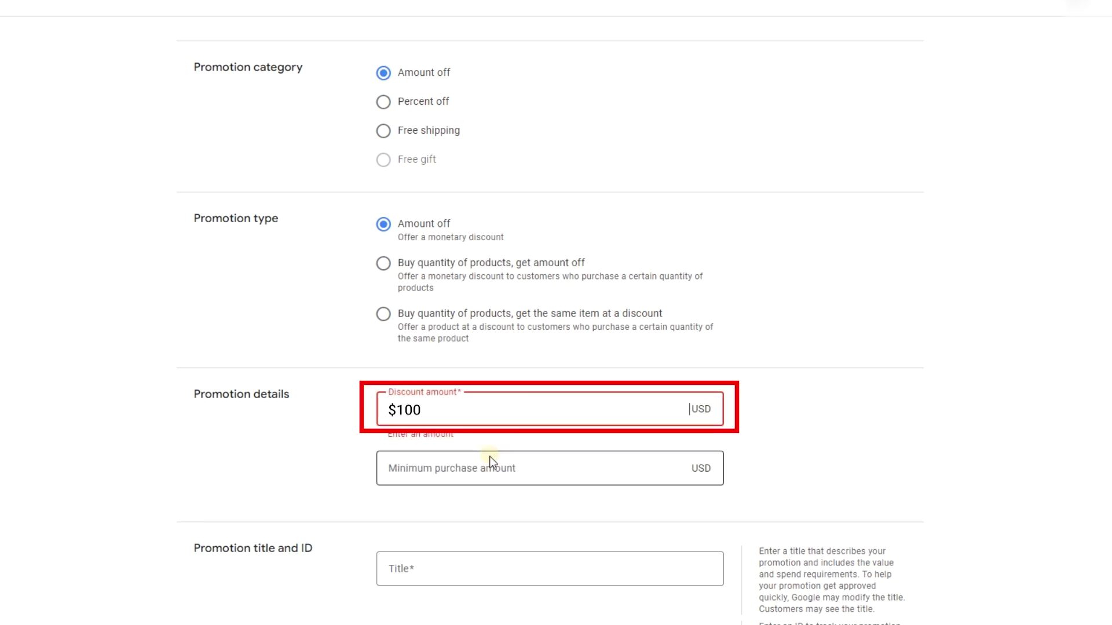
pyautogui.click(490, 472)
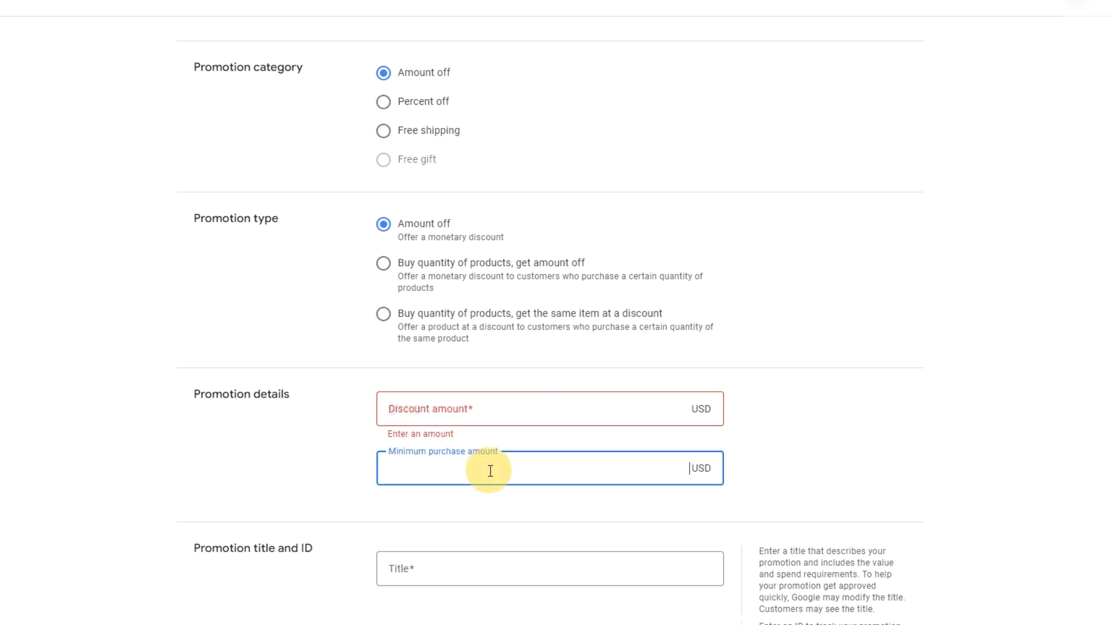
pyautogui.write('$1,000')
# - Try the buy-a-quantity type with quantity 2 and a 100 discount amount
pyautogui.click(391, 266)
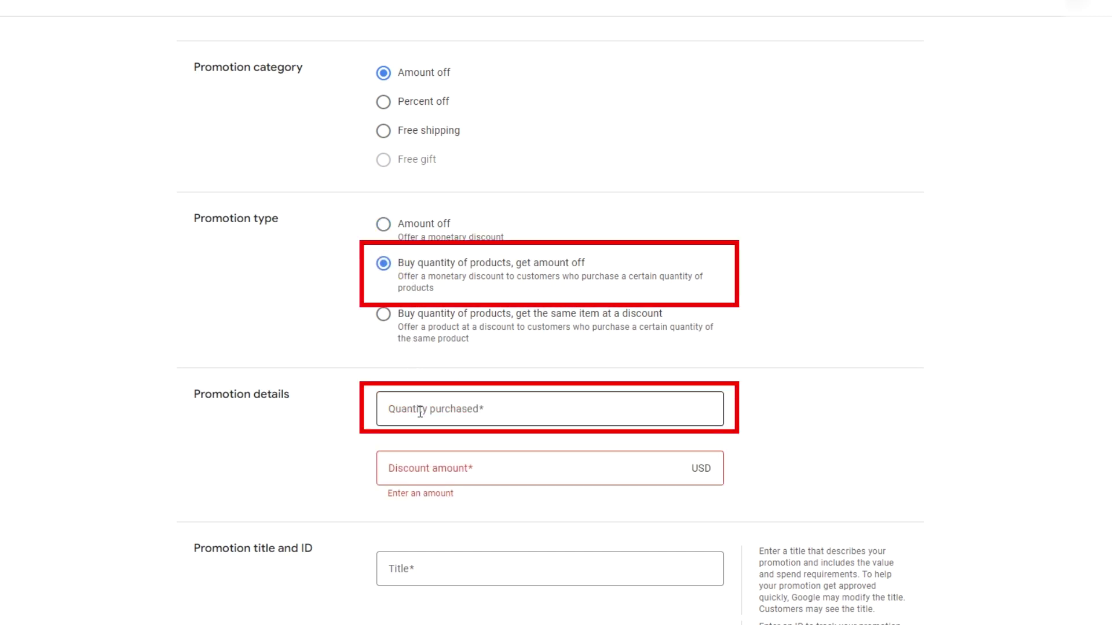
pyautogui.write('2')
pyautogui.click(472, 468)
pyautogui.write('100')
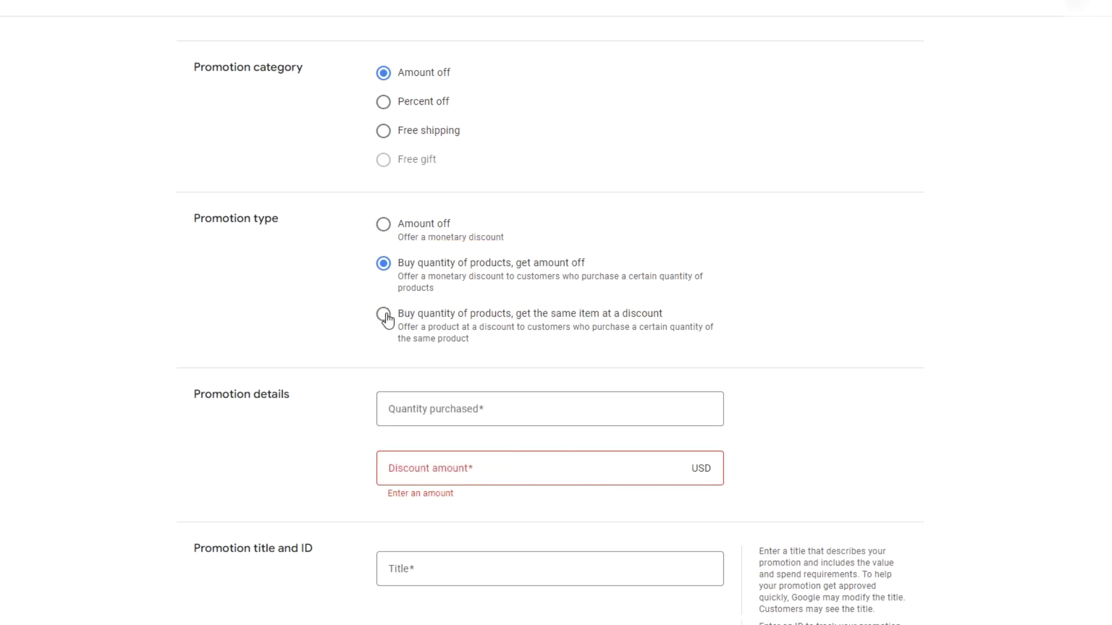
# - Use 'buy quantity, get the same item at a discount' with quantity 6 and $100 off
pyautogui.click(384, 315)
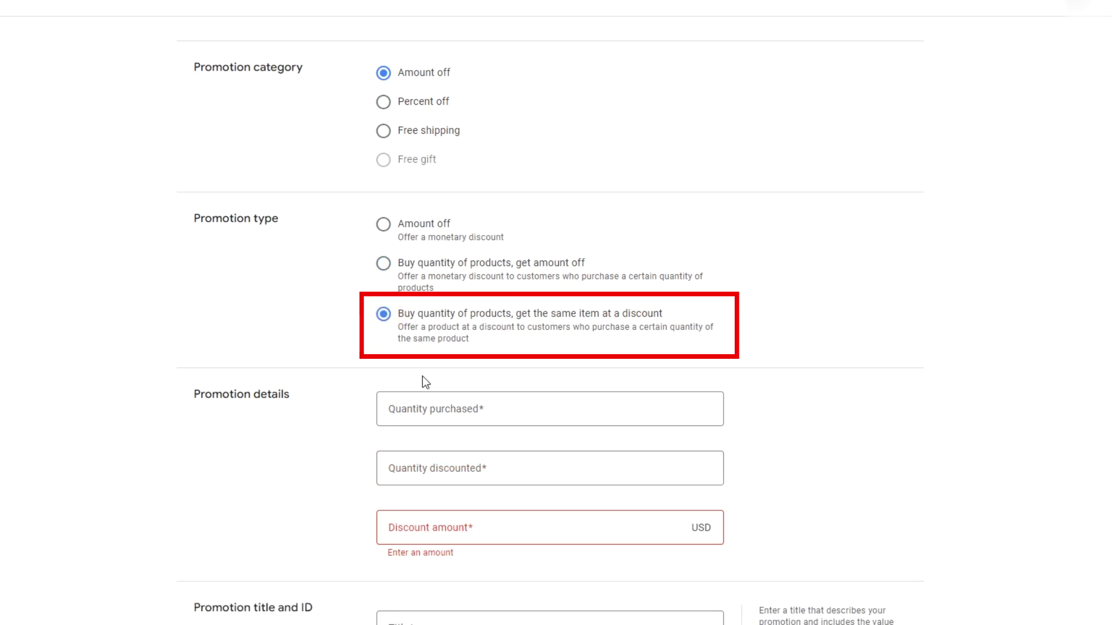
pyautogui.click(425, 400)
pyautogui.write('6')
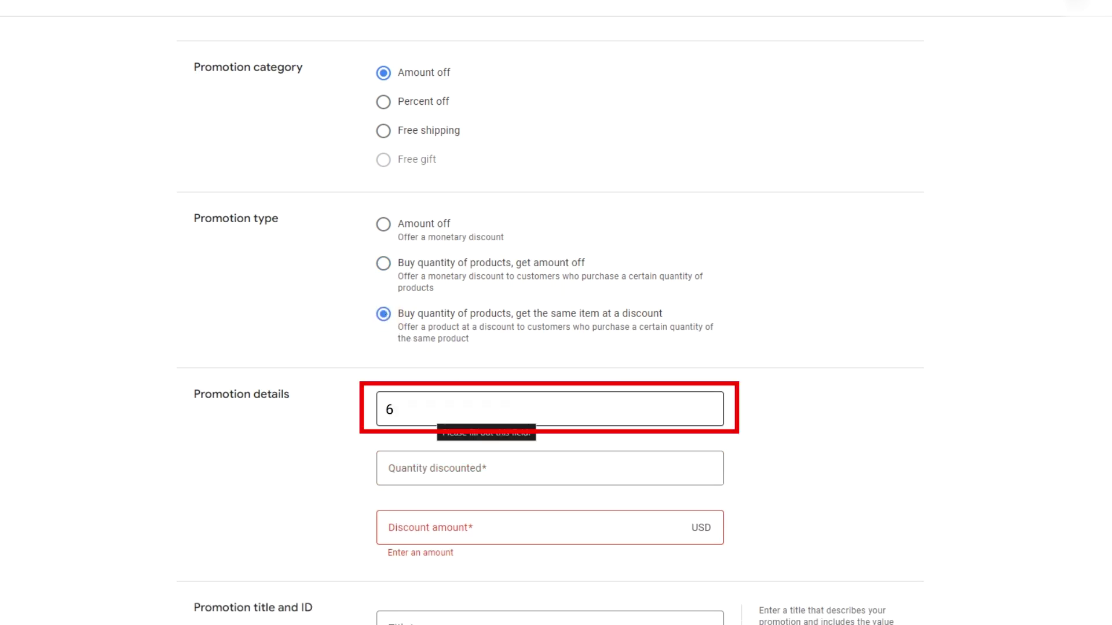
pyautogui.click(549, 528)
pyautogui.write('$100')
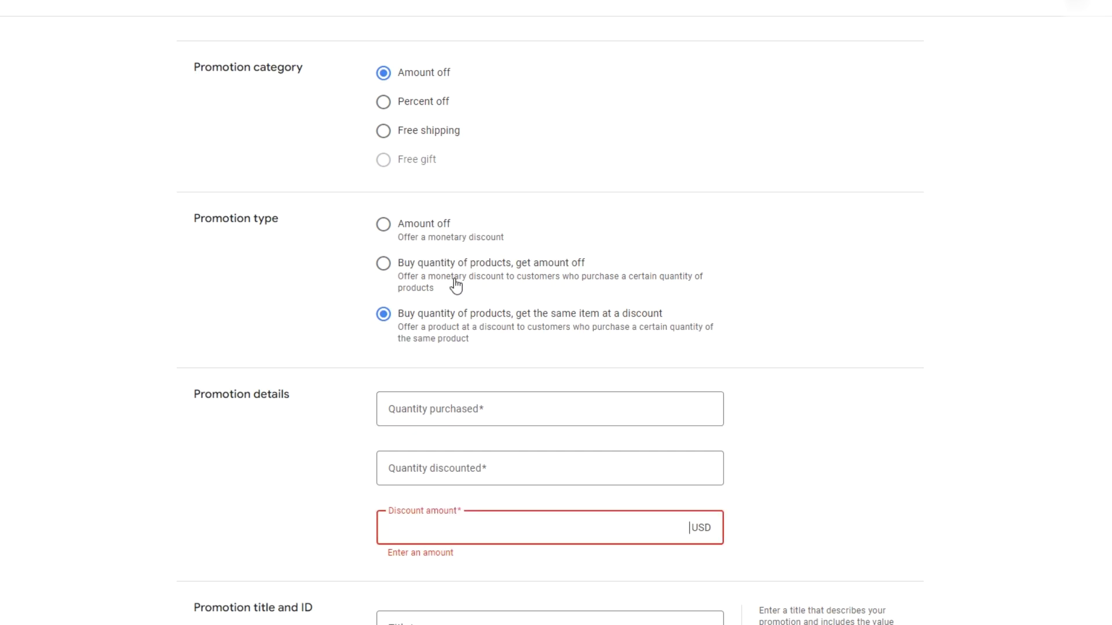
pyautogui.scroll(3, 459, 304)
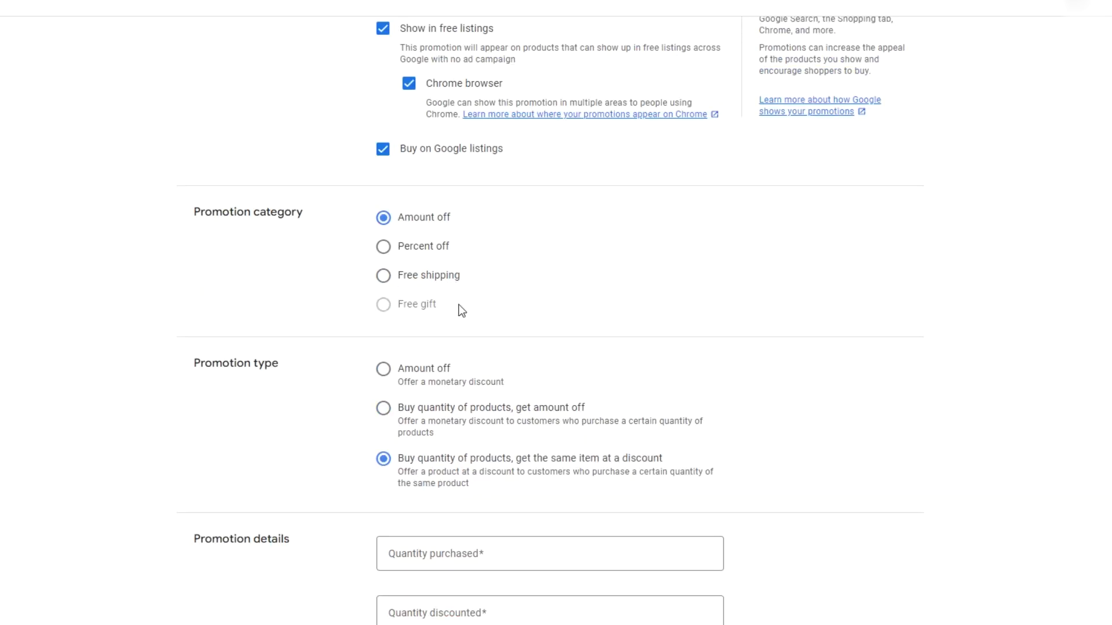
# - Switch to Percent off with 'Buy quantity of products, get the same item at a percent off'
pyautogui.click(383, 247)
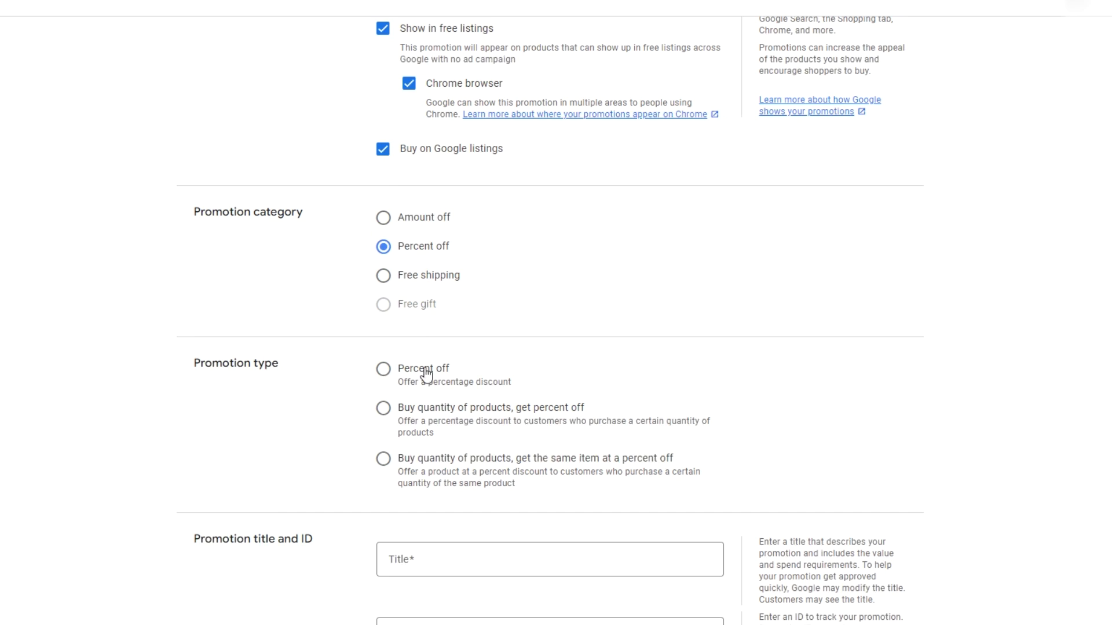
pyautogui.click(384, 370)
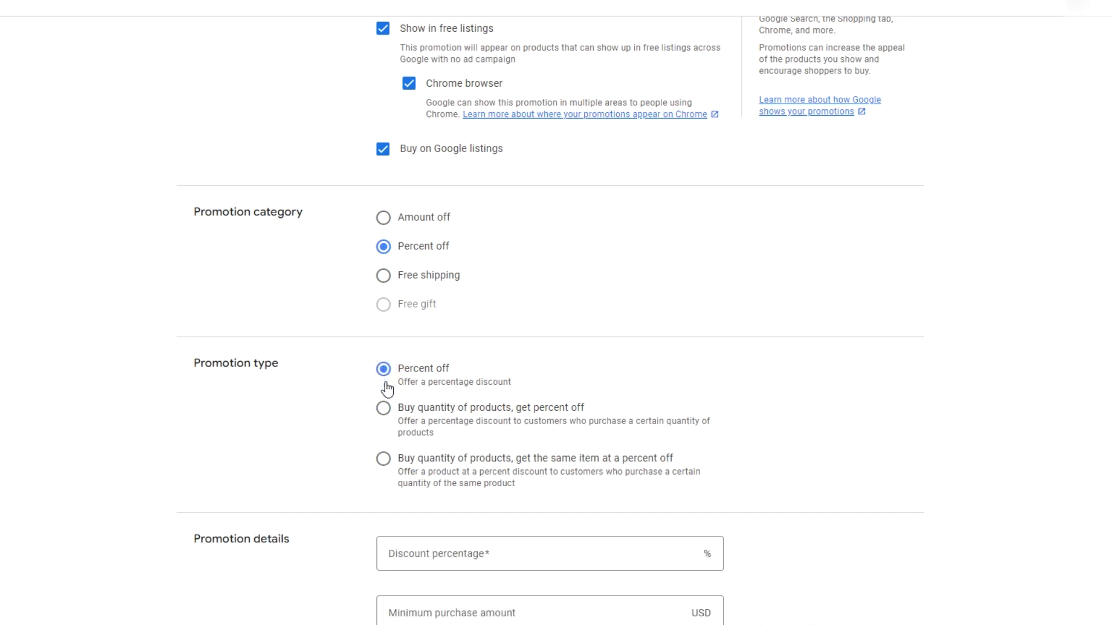
pyautogui.click(383, 409)
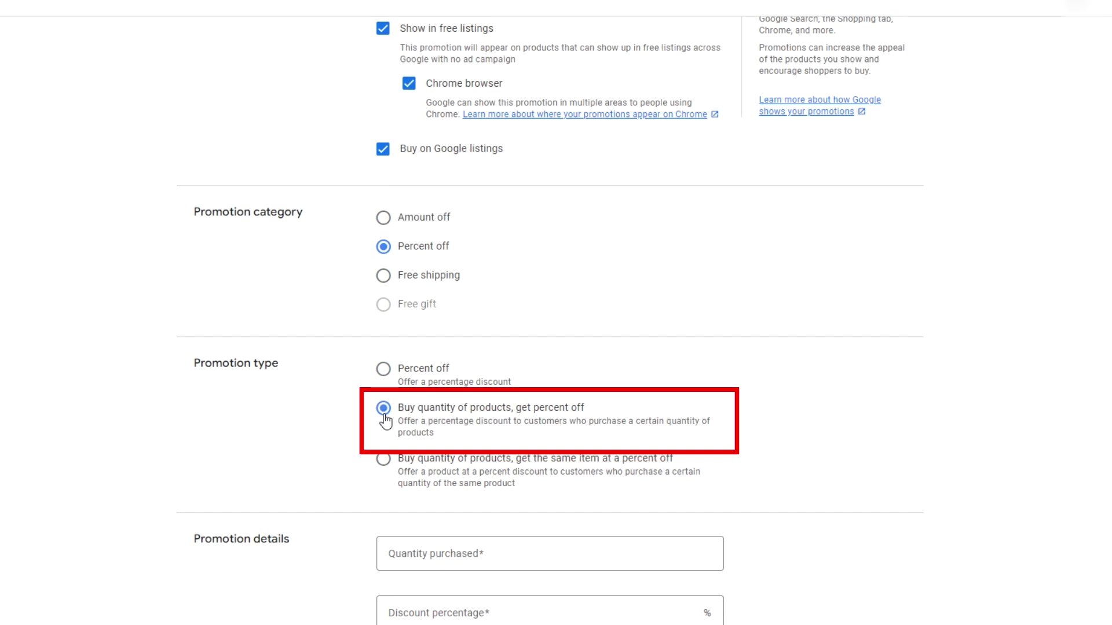
pyautogui.scroll(-1, 405, 441)
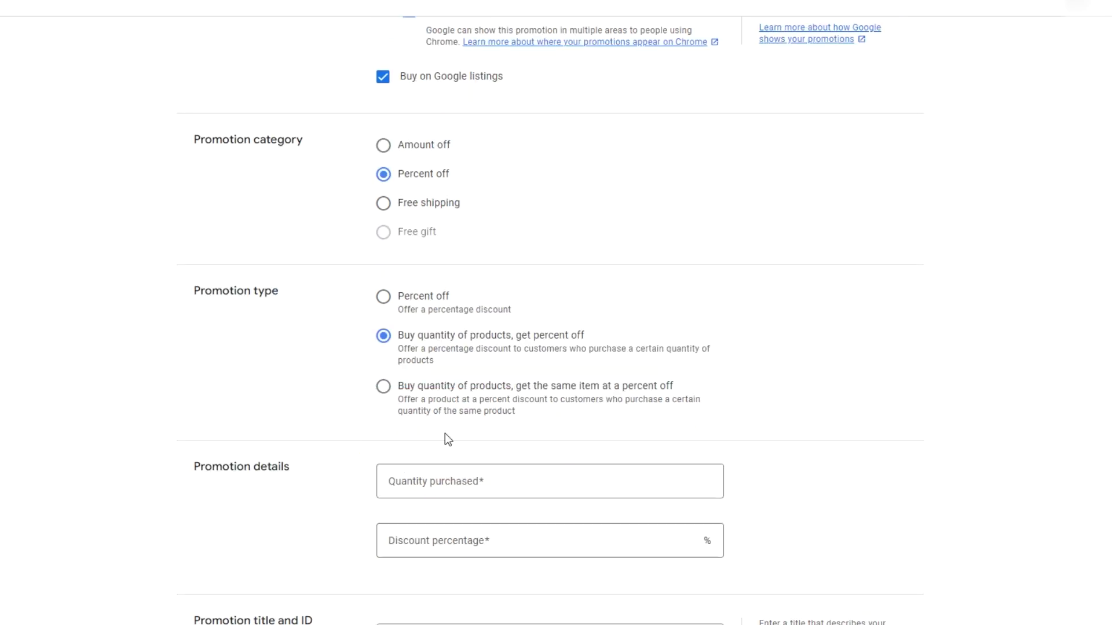
pyautogui.click(383, 387)
pyautogui.scroll(-1, 474, 564)
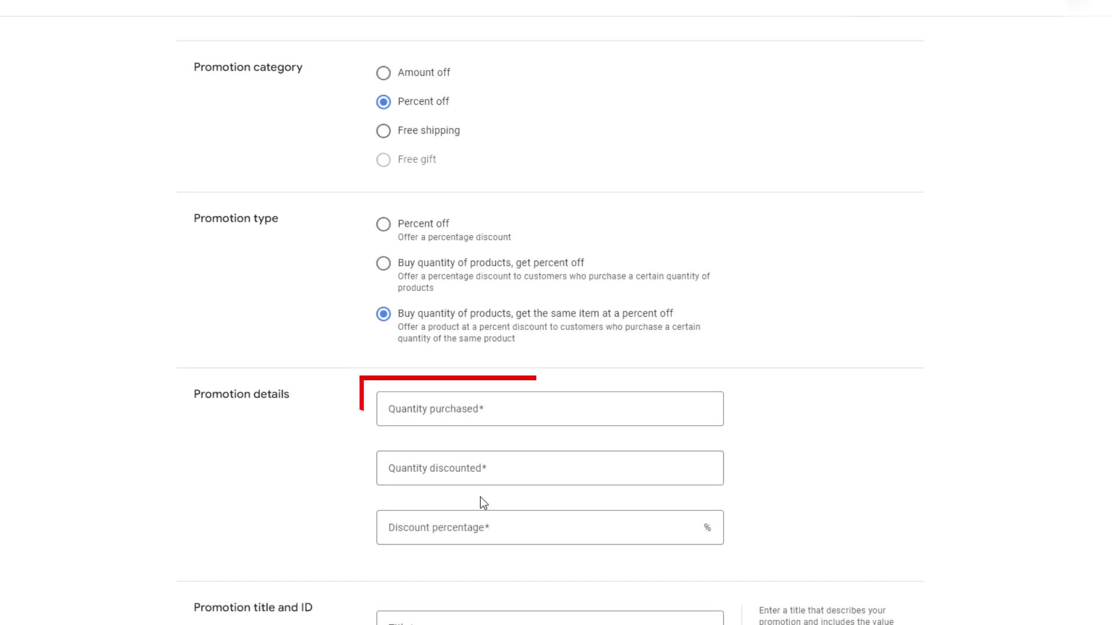
pyautogui.scroll(4, 485, 435)
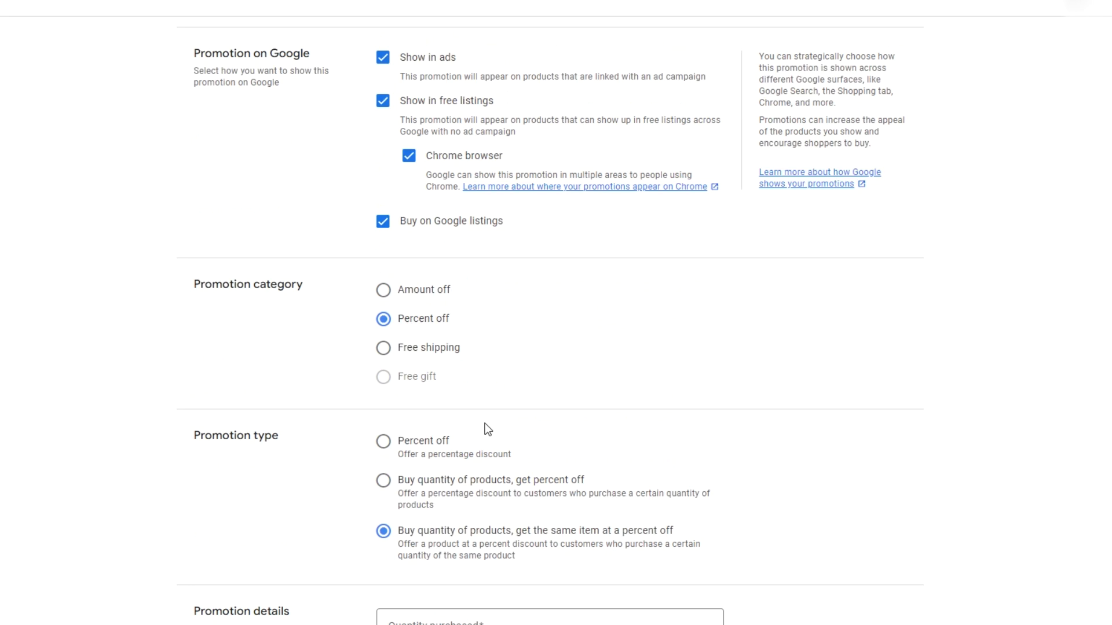
# - Switch to Free shipping and include the price_based_USD standard Buy on Google option
pyautogui.click(388, 351)
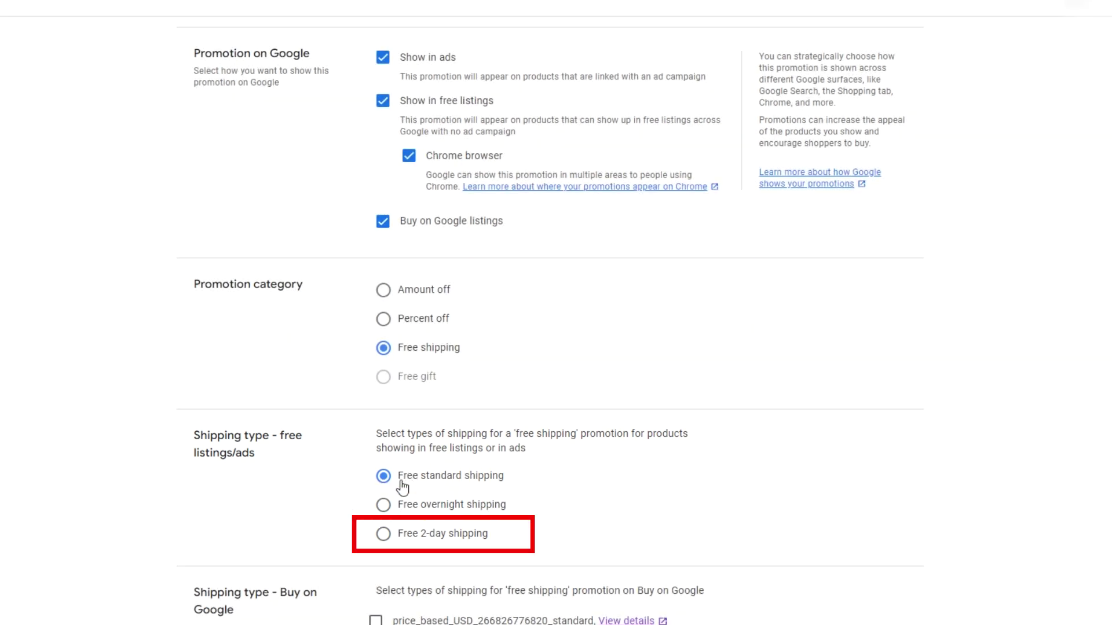
pyautogui.scroll(-1, 427, 536)
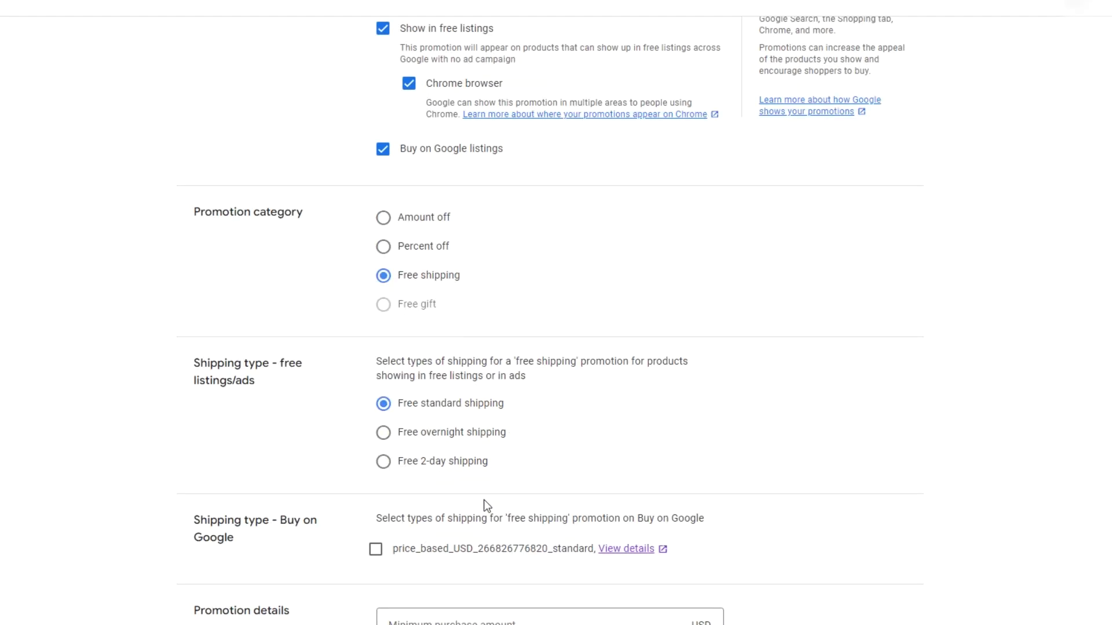
pyautogui.scroll(-2, 523, 472)
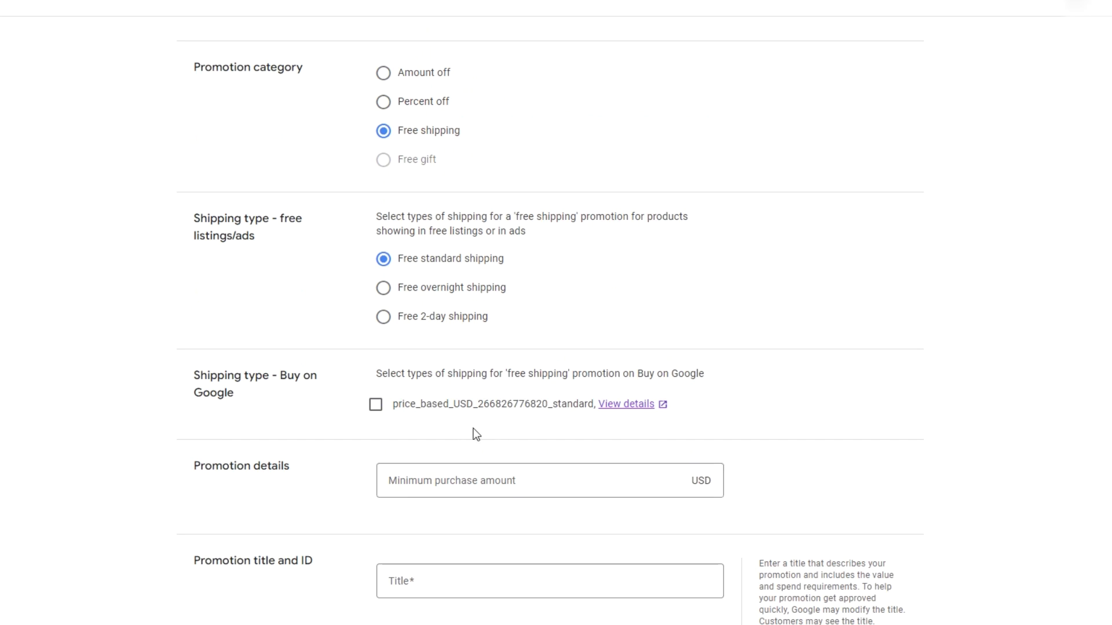
pyautogui.click(376, 404)
pyautogui.click(625, 404)
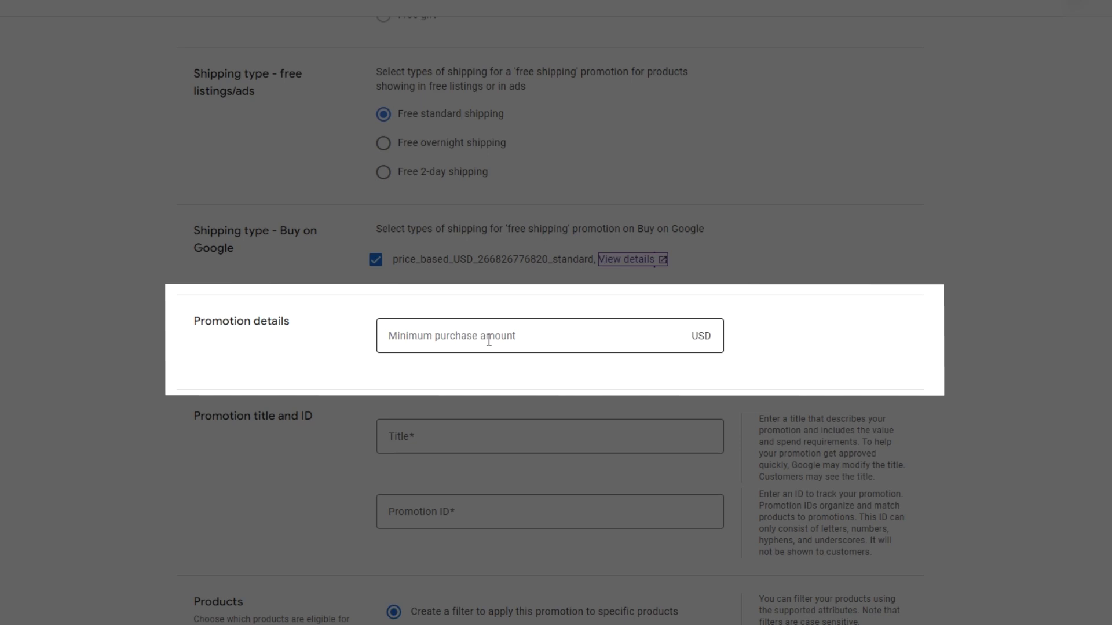
pyautogui.click(488, 340)
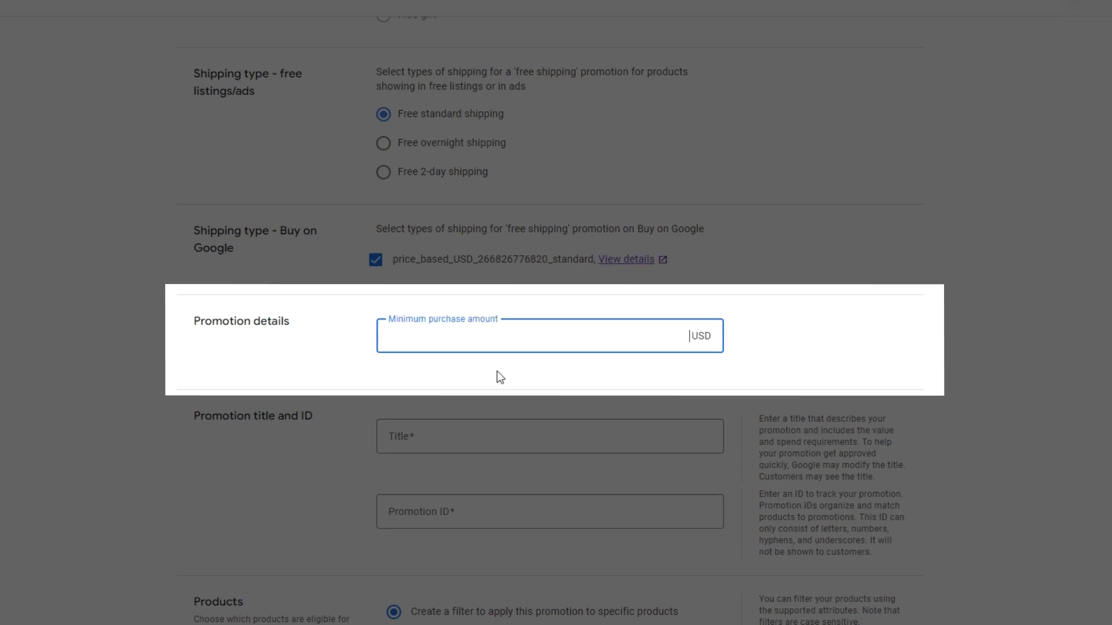
# - Enter the title 'Free Shipping' and the promotion ID 'free_ship'
pyautogui.scroll(-2, 511, 410)
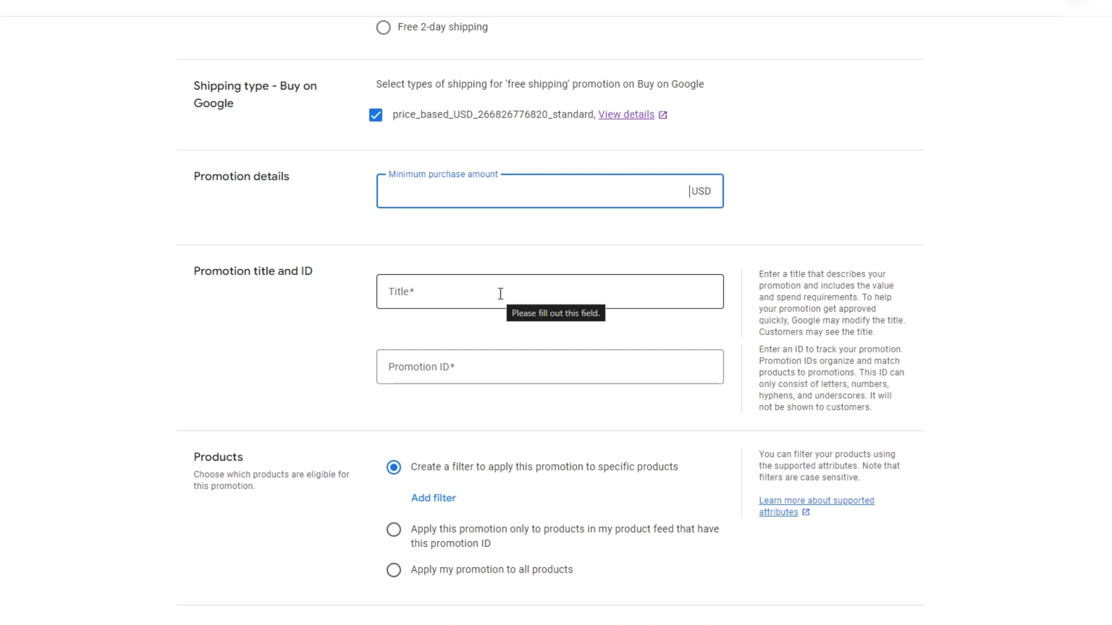
pyautogui.click(500, 294)
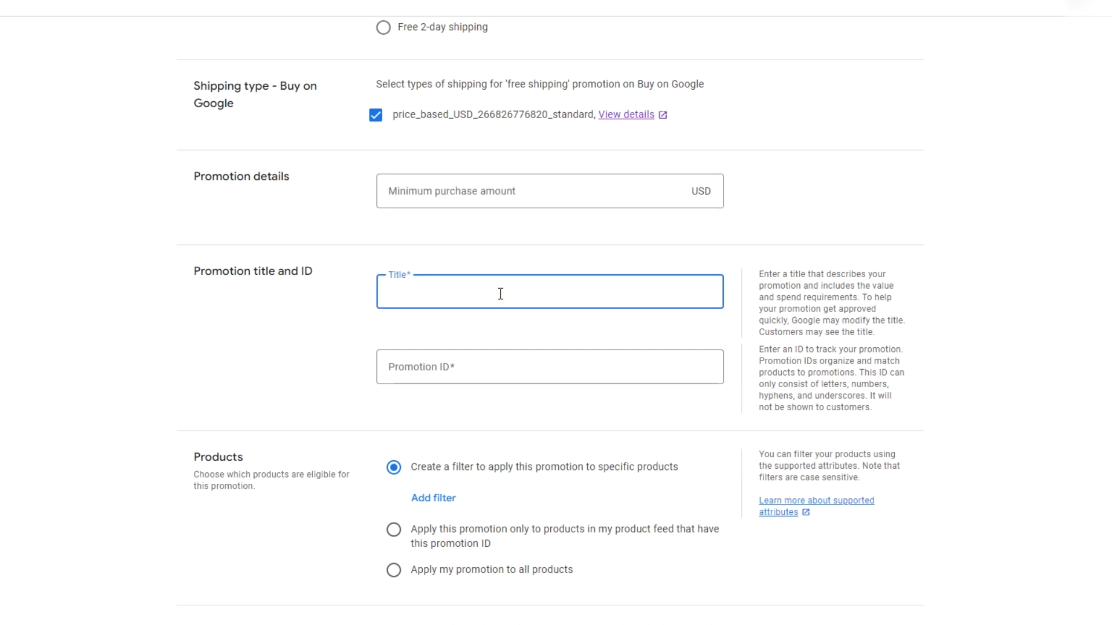
pyautogui.write('Free S')
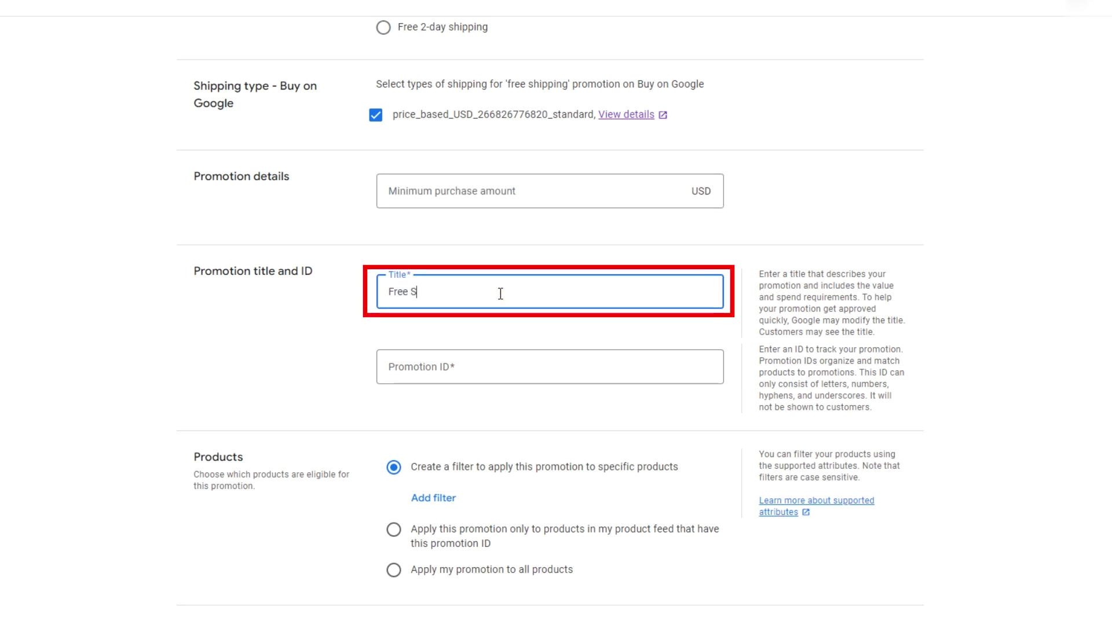
pyautogui.write('hipping')
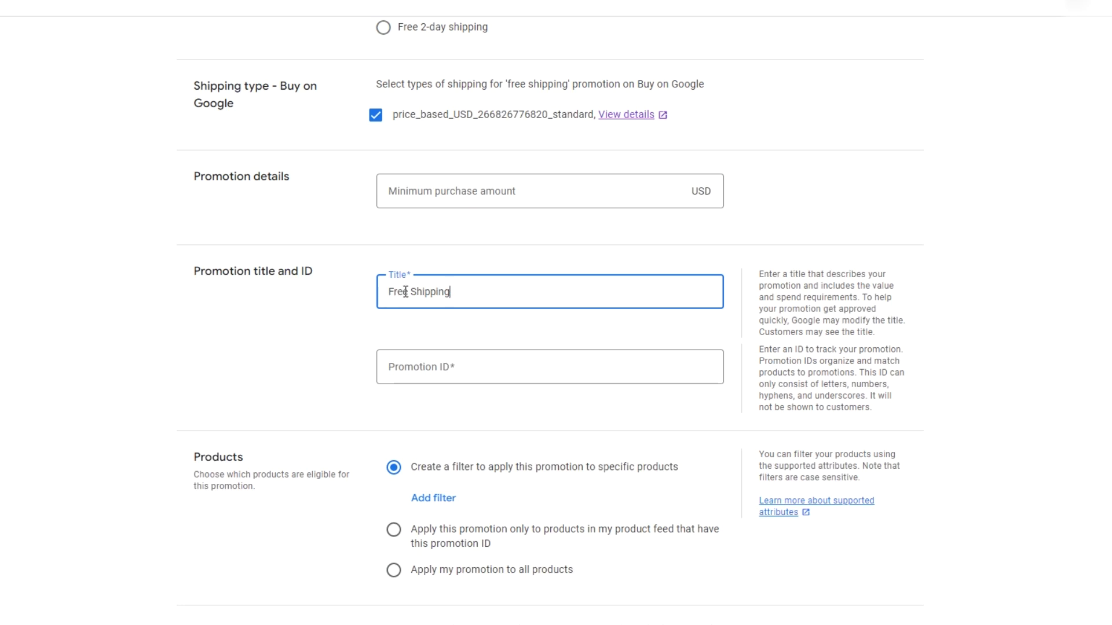
pyautogui.click(462, 371)
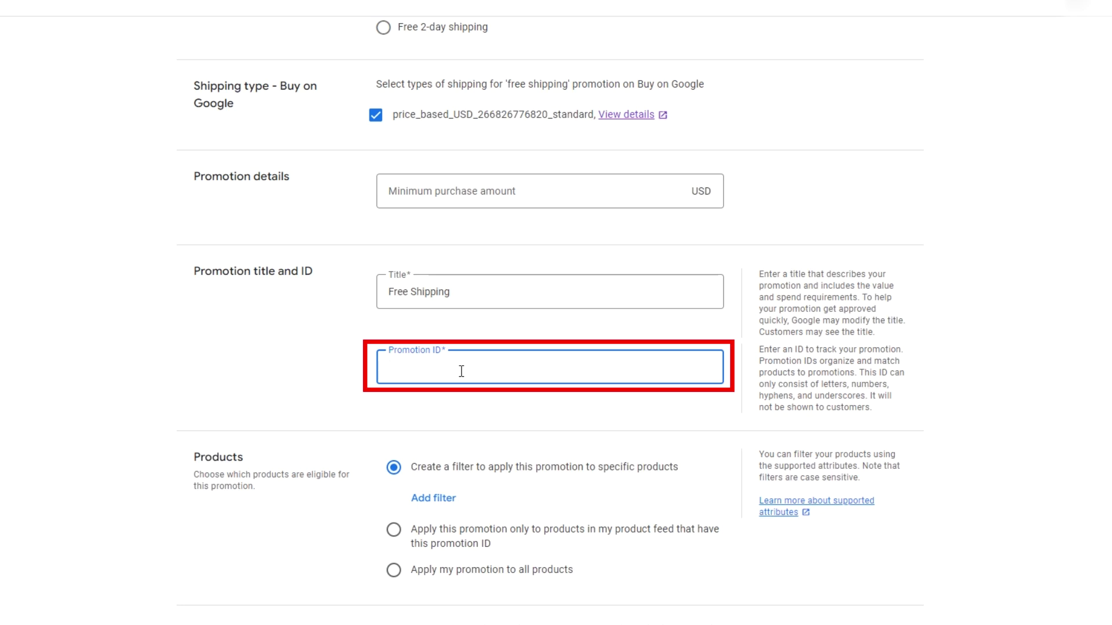
pyautogui.write('fre')
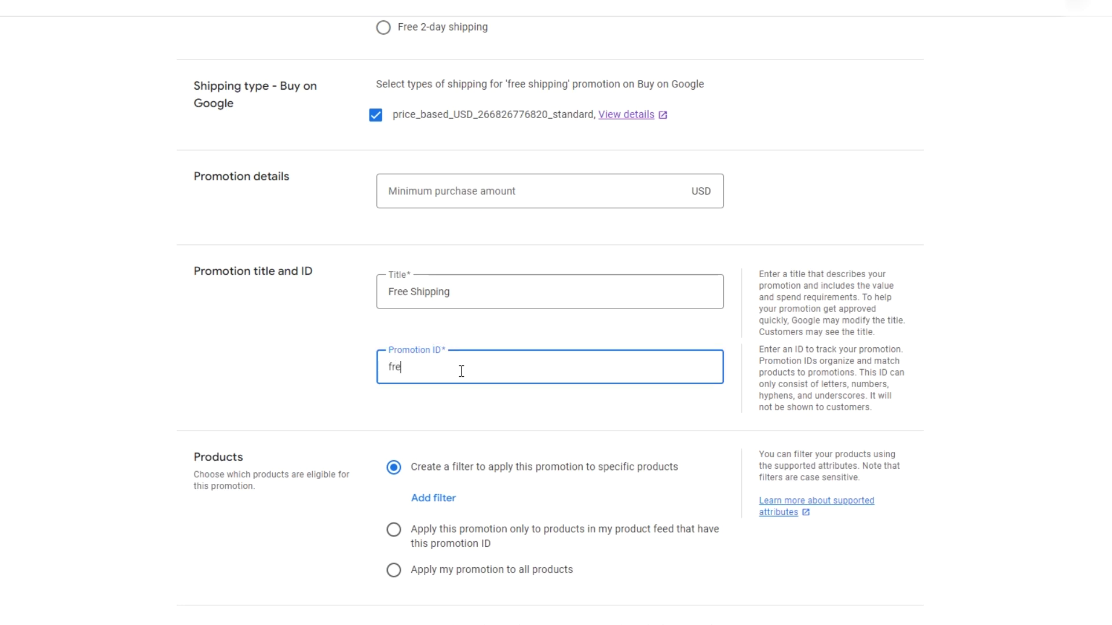
pyautogui.write('e_ship')
pyautogui.scroll(-4, 481, 392)
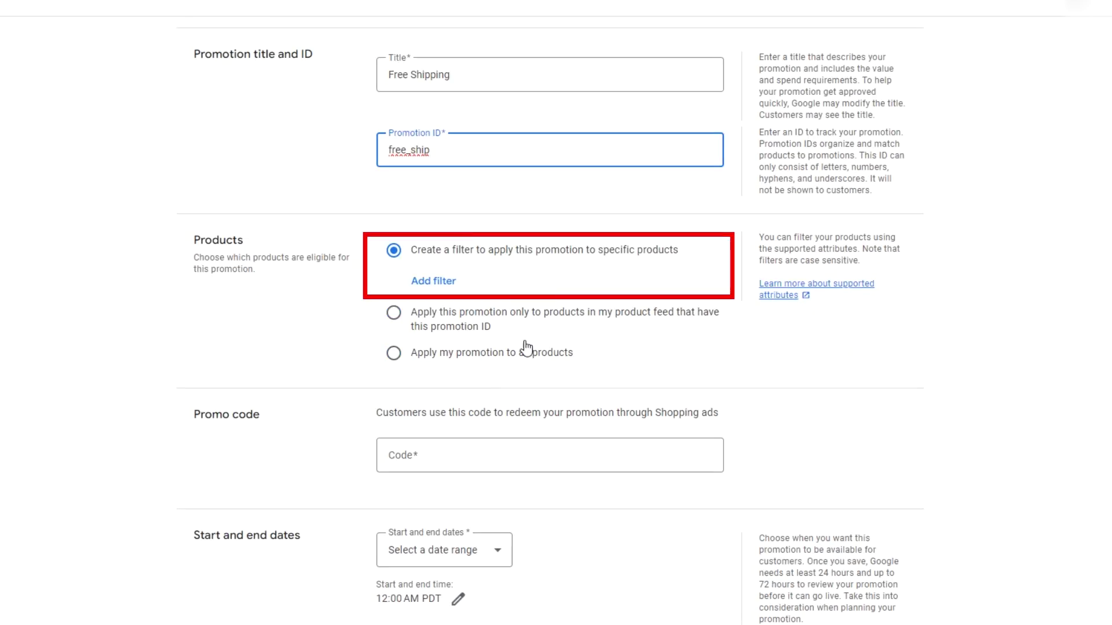
# - Try a Labels product filter with the 'under $150' value, then back out of it
pyautogui.click(434, 283)
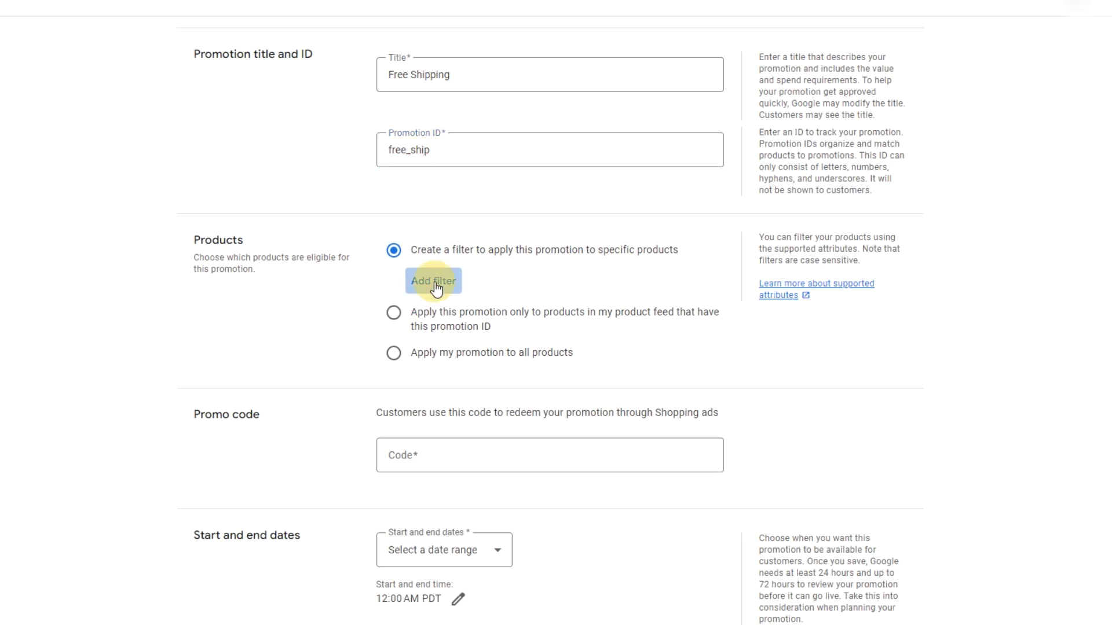
pyautogui.click(429, 330)
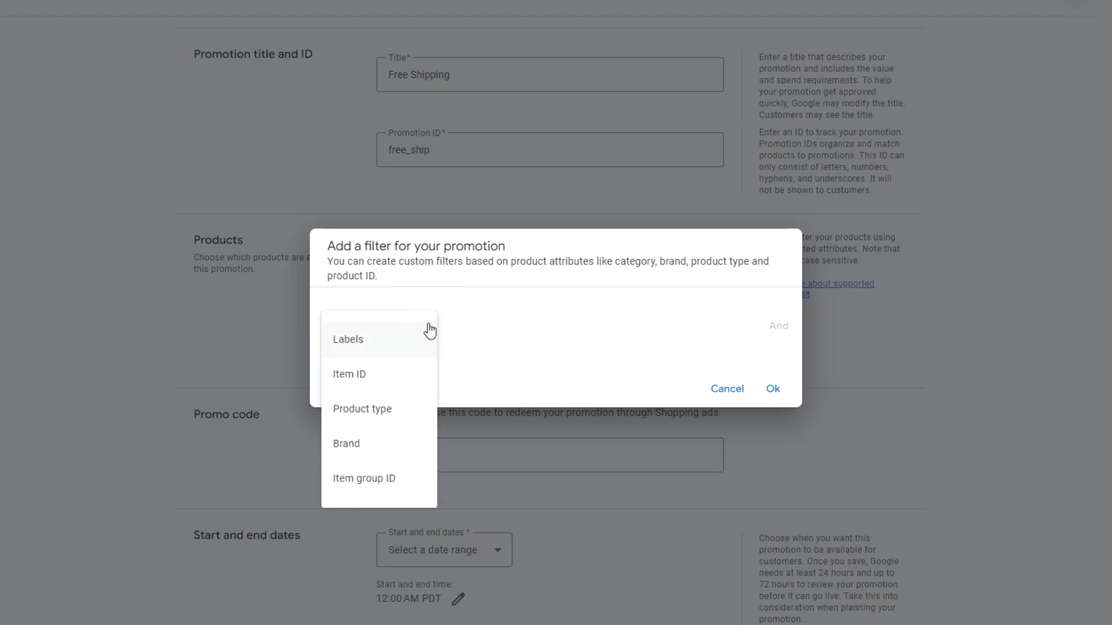
pyautogui.click(385, 347)
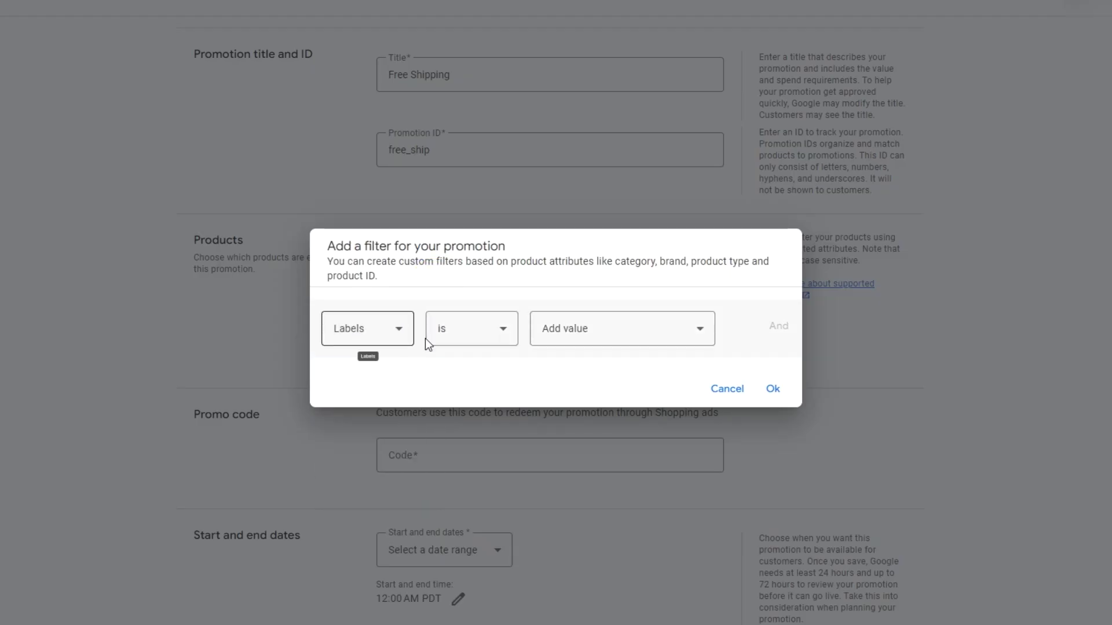
pyautogui.click(704, 329)
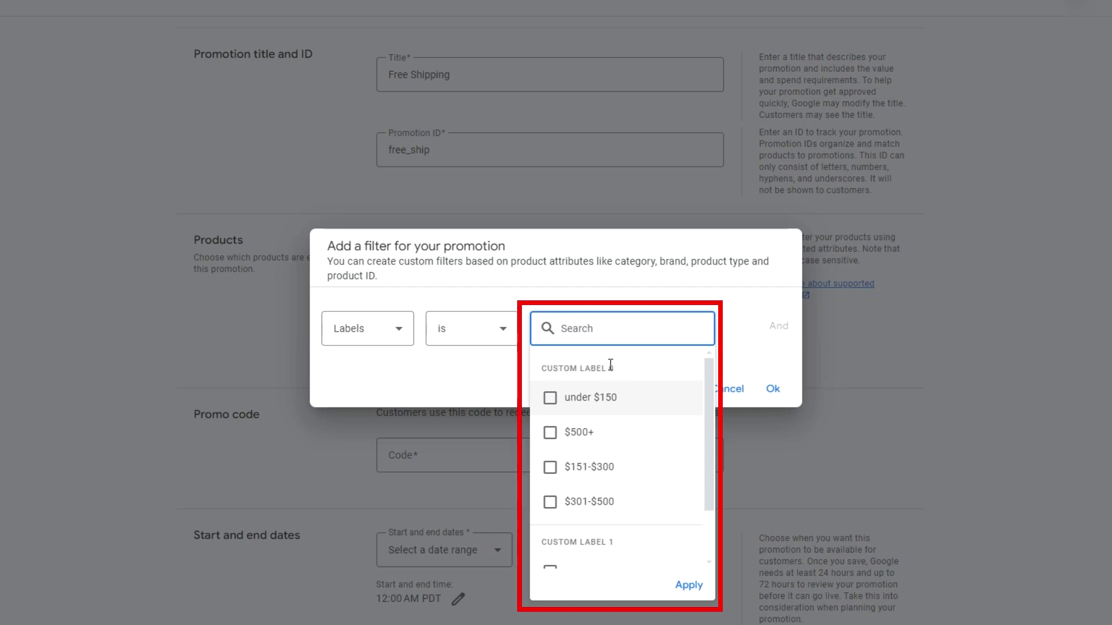
pyautogui.click(602, 400)
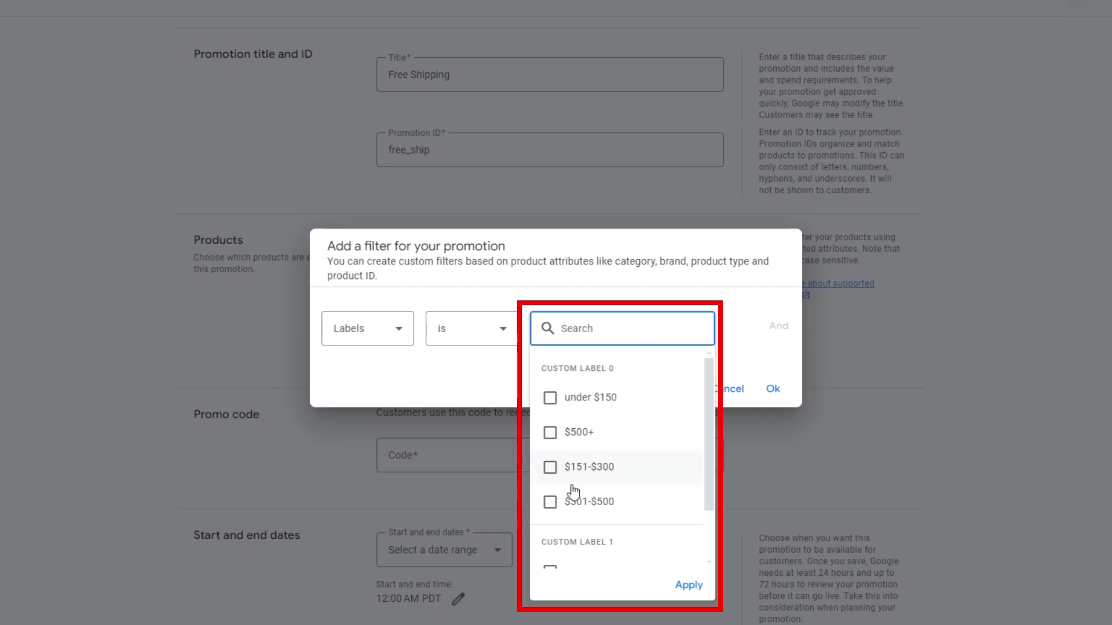
pyautogui.click(397, 342)
pyautogui.click(395, 344)
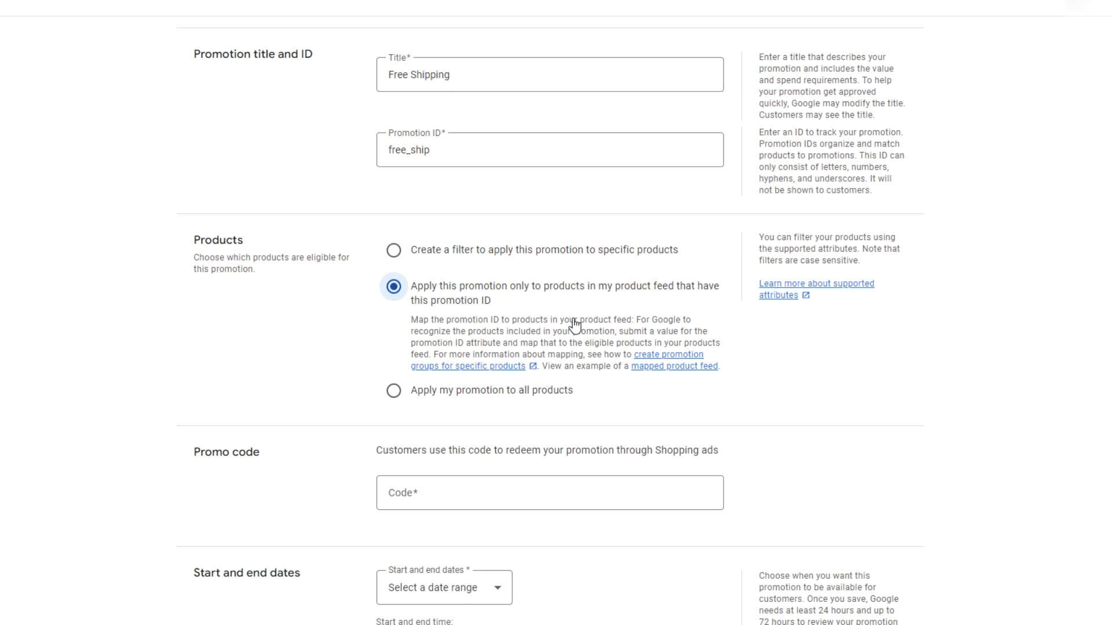
# - Apply the promotion to all products and enter promo code FREESHIP
pyautogui.doubleClick(423, 149)
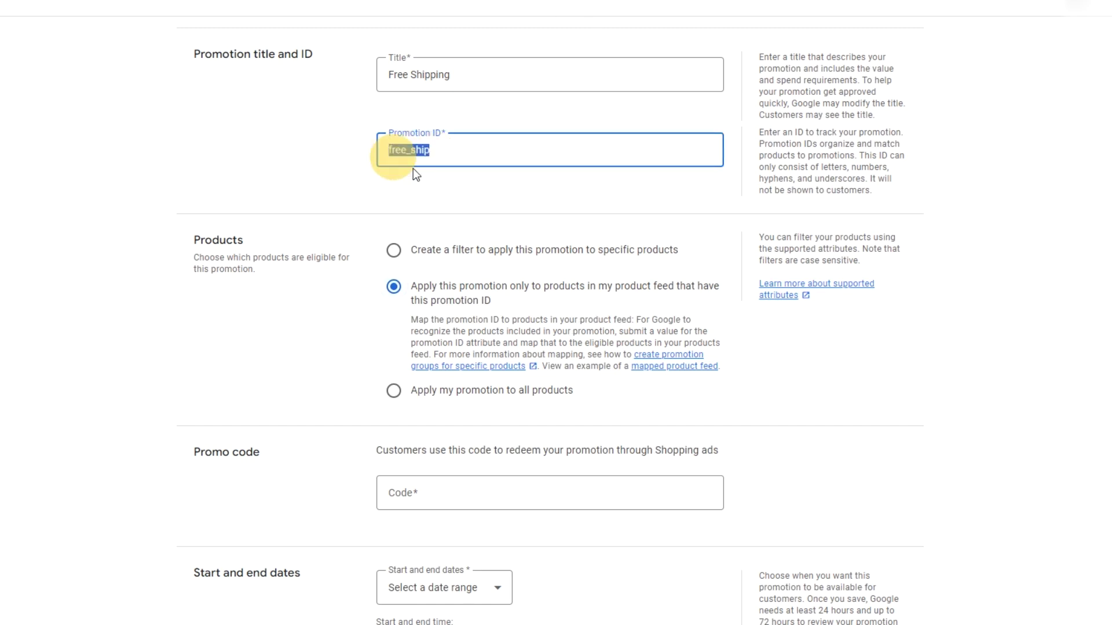
pyautogui.click(447, 149)
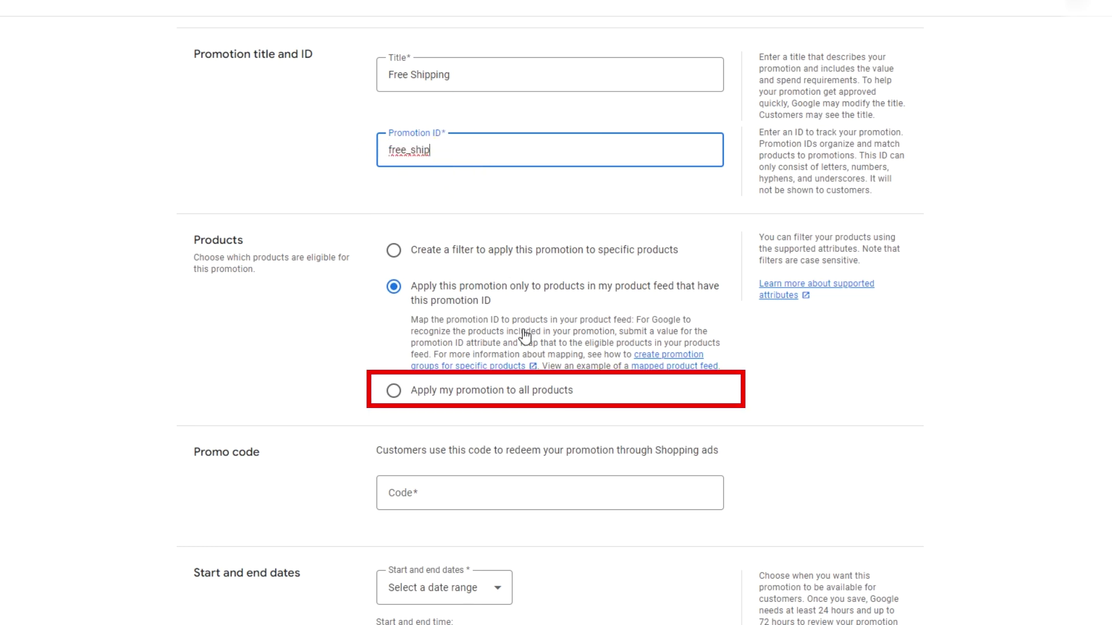
pyautogui.click(394, 391)
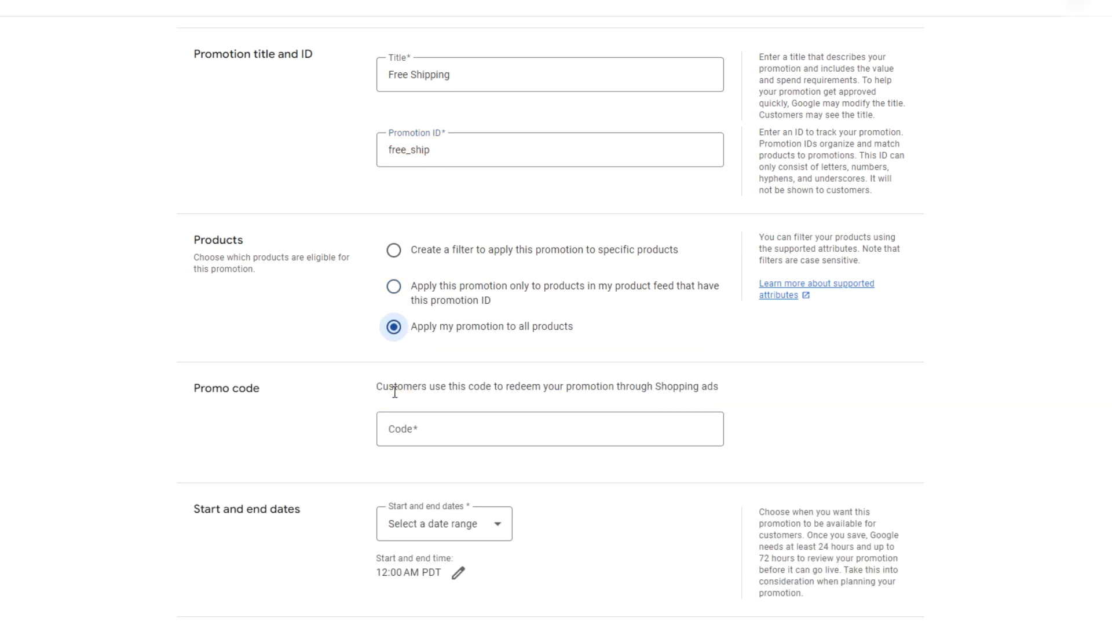
pyautogui.click(489, 430)
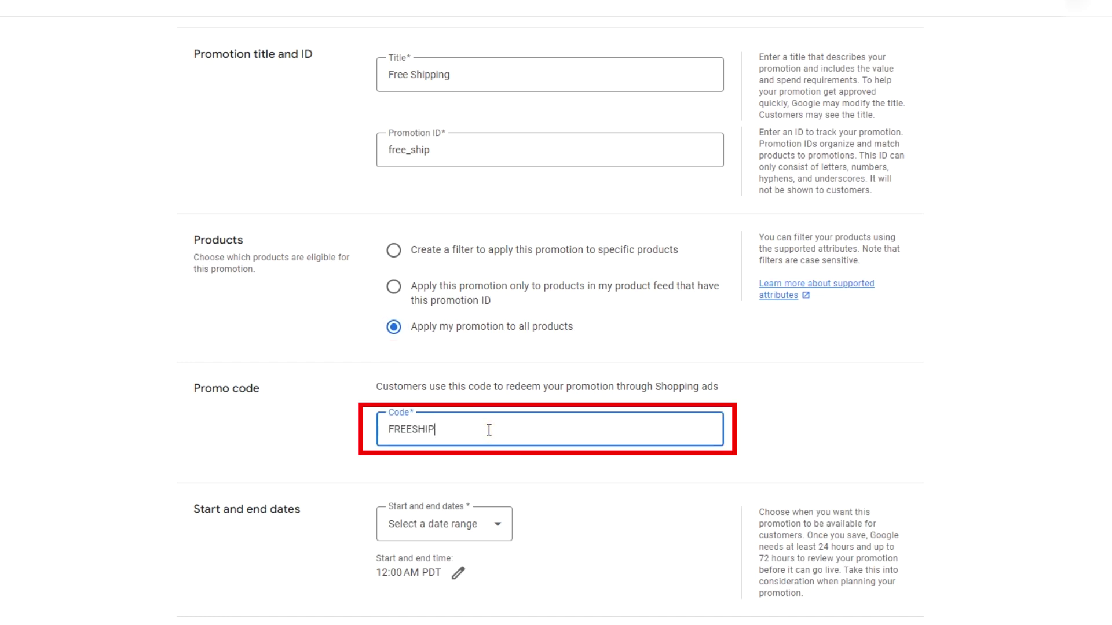
pyautogui.click(645, 491)
pyautogui.scroll(-1, 642, 491)
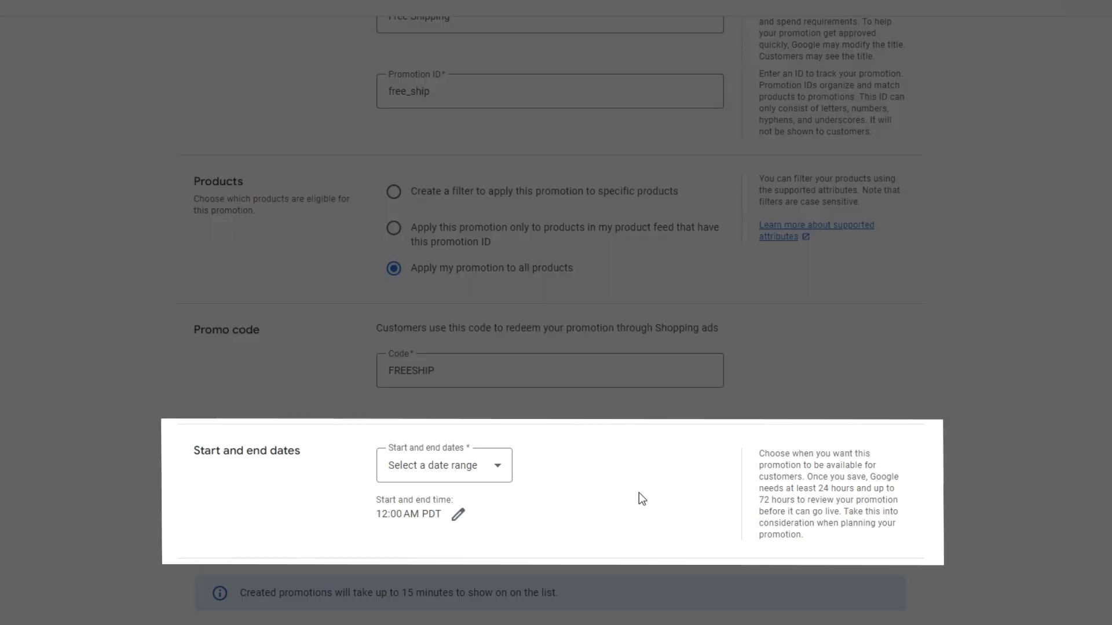
# - Open the date picker and close it, leaving start and end dates unset
pyautogui.click(500, 461)
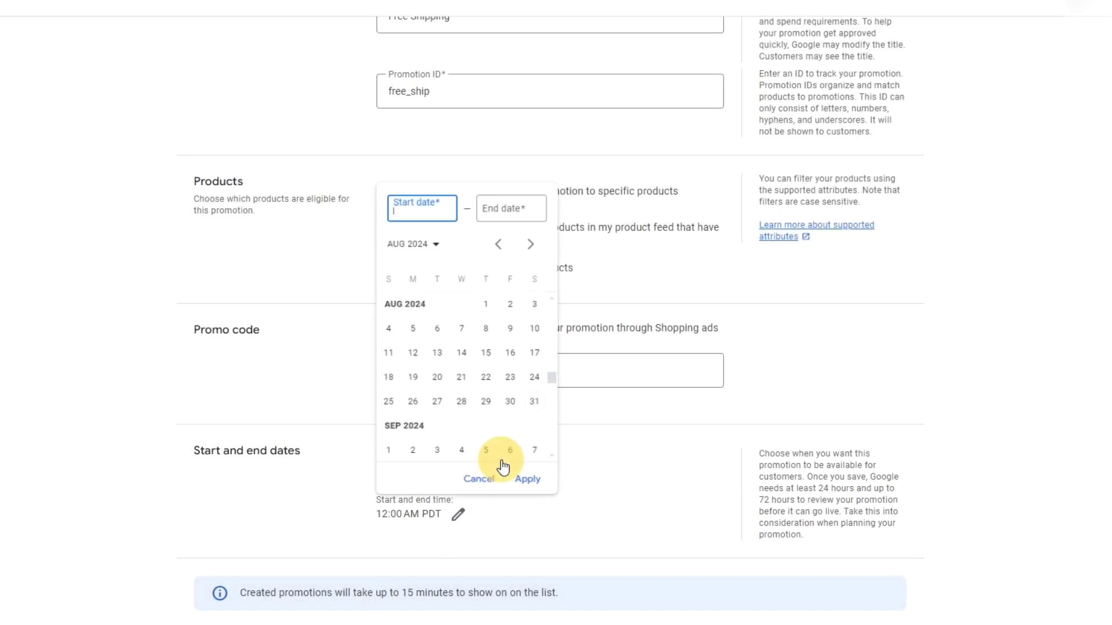
pyautogui.click(640, 440)
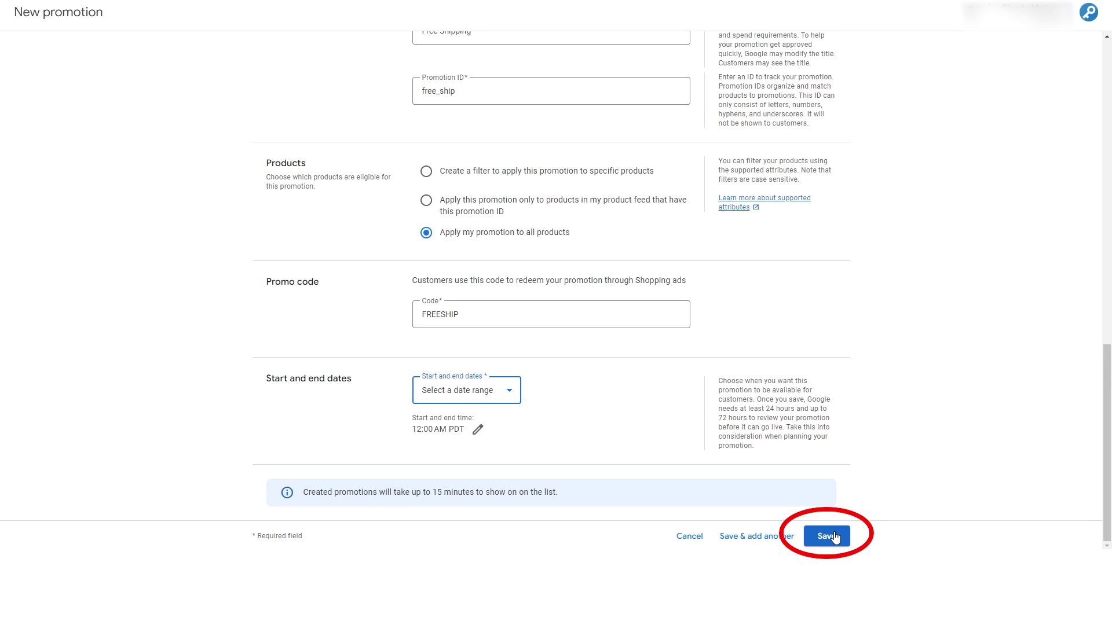